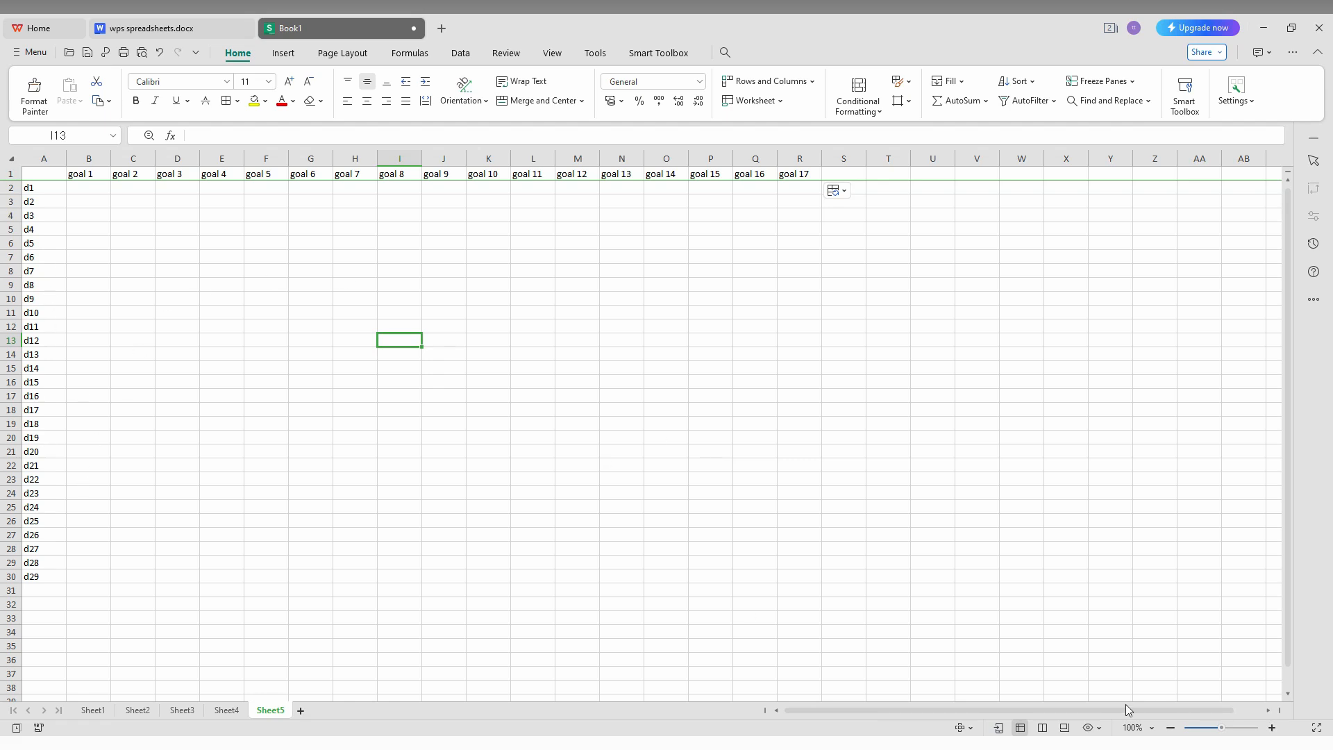
Enter 525 in B3 as the starting value for the series.
left_click(1270, 728)
left_click(1269, 728)
left_click(1269, 728)
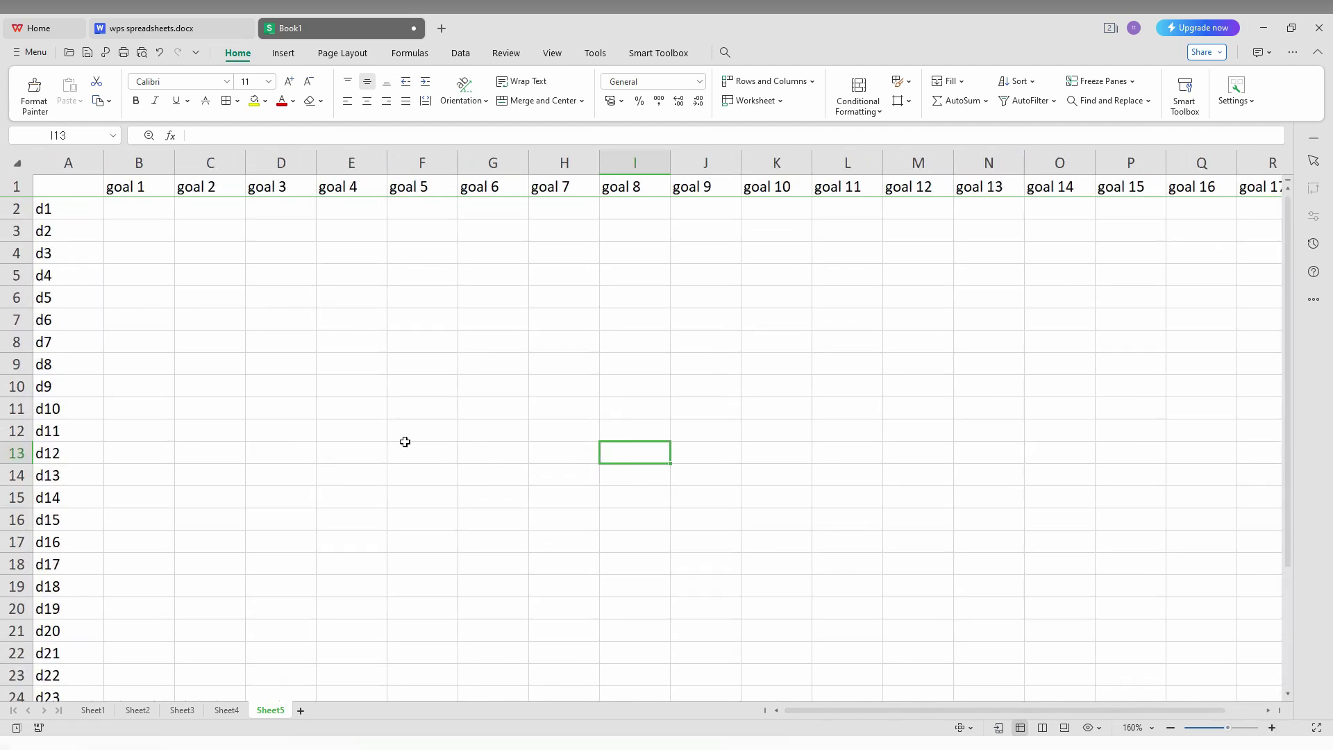
left_click(173, 240)
type("525")
key("Return")
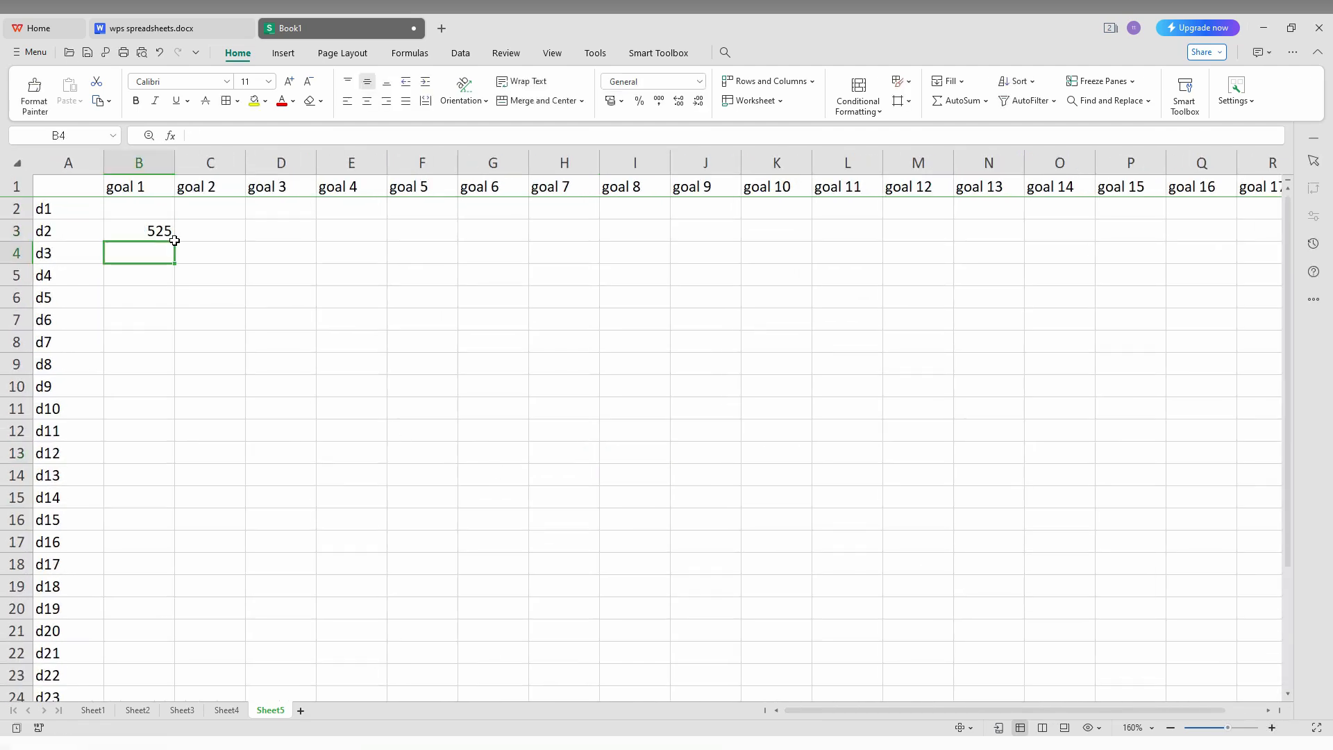
Fill the counting series from B3 down to B19 and across to column K.
left_click(152, 232)
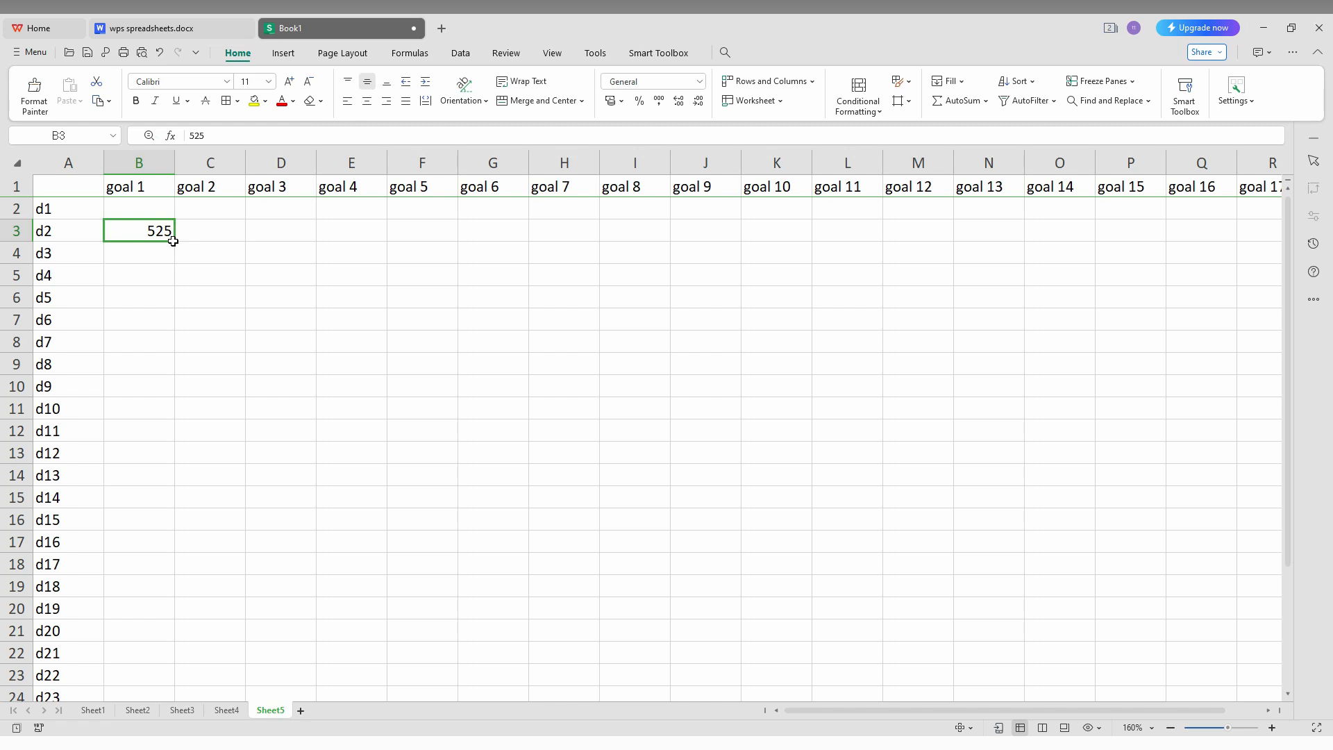
left_click_drag(175, 242, 167, 588)
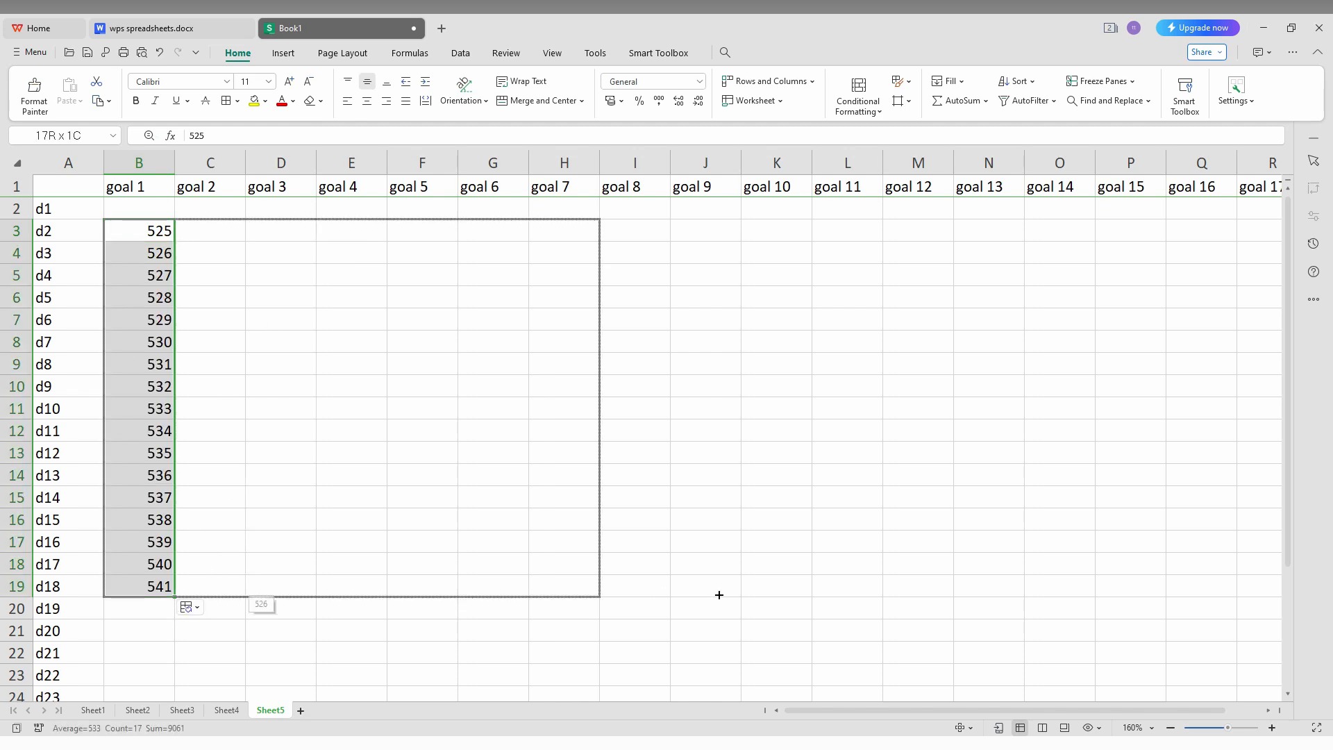
left_click_drag(175, 597, 800, 592)
scroll(596, 509, "down", 3)
scroll(595, 509, "down", 1)
scroll(596, 509, "down", 2)
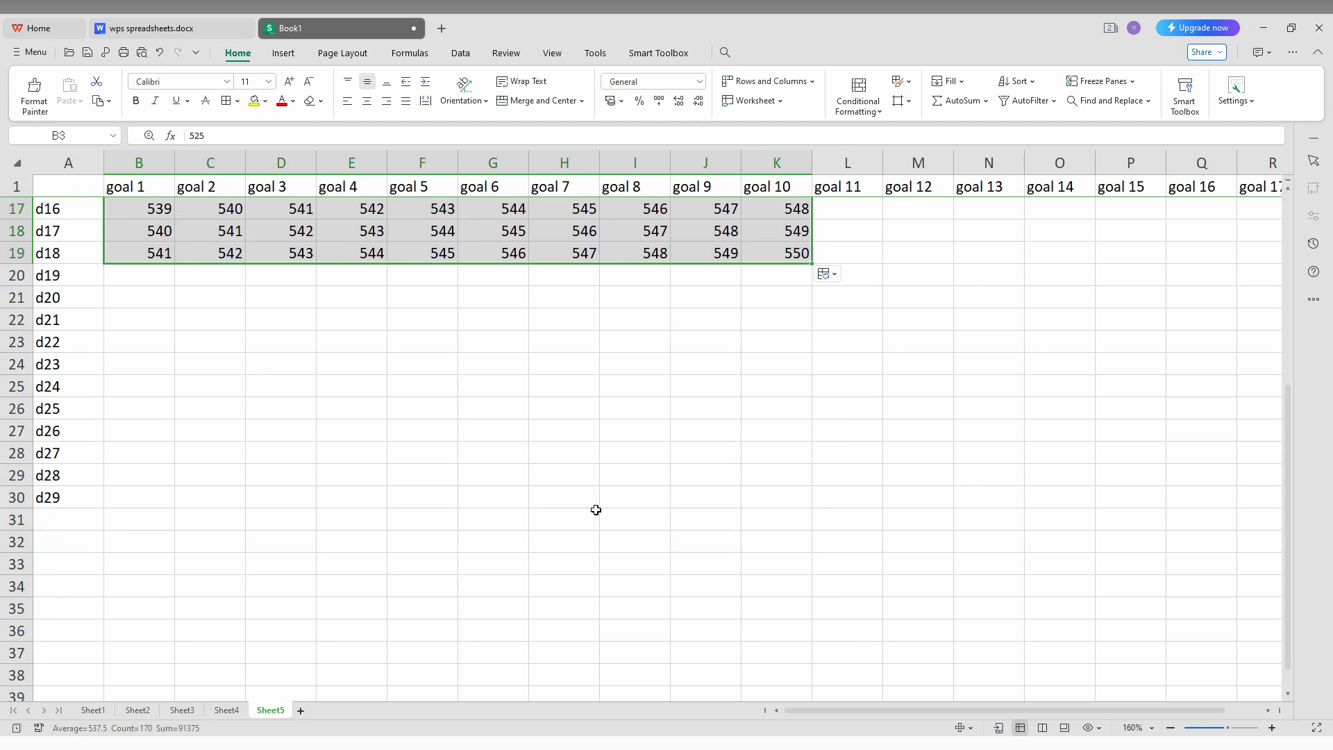
scroll(596, 509, "up", 2)
scroll(559, 433, "up", 3)
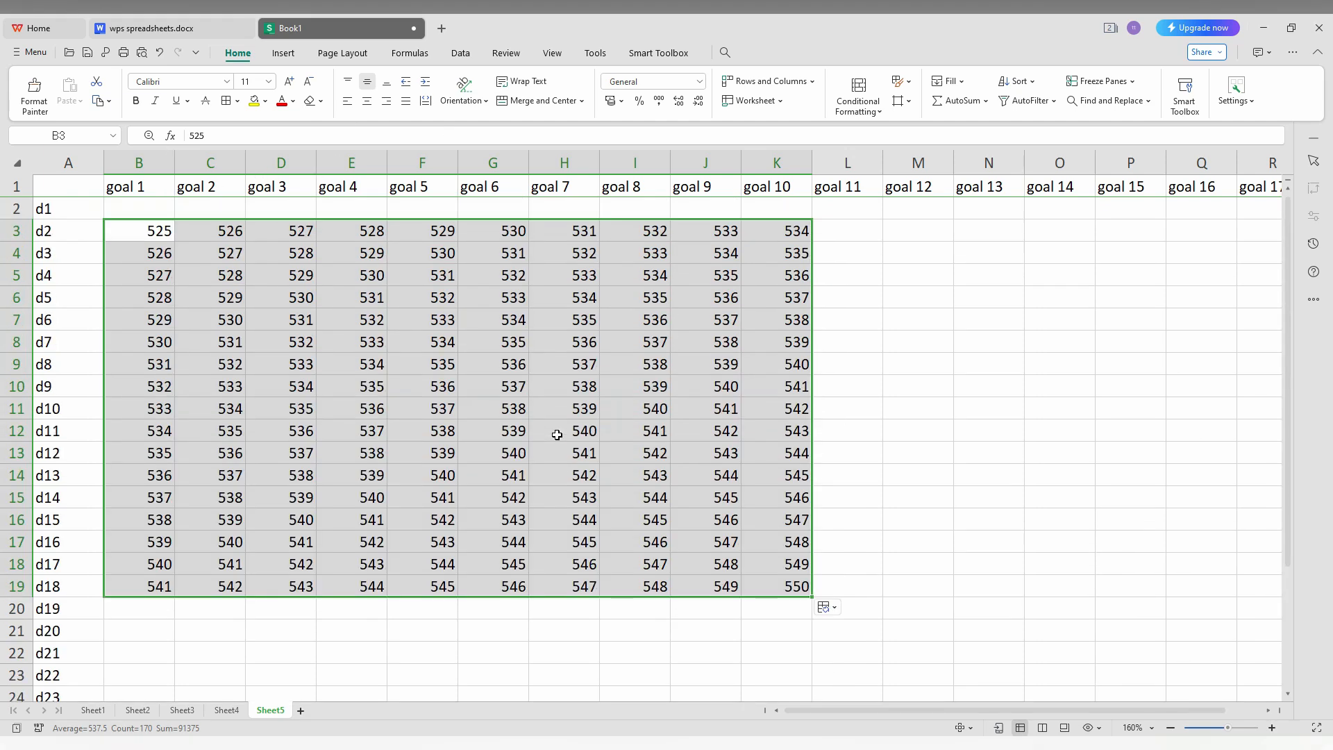
mouse_move(800, 712)
left_mouse_down()
mouse_move(918, 707)
mouse_move(800, 708)
left_mouse_up()
left_click(70, 205)
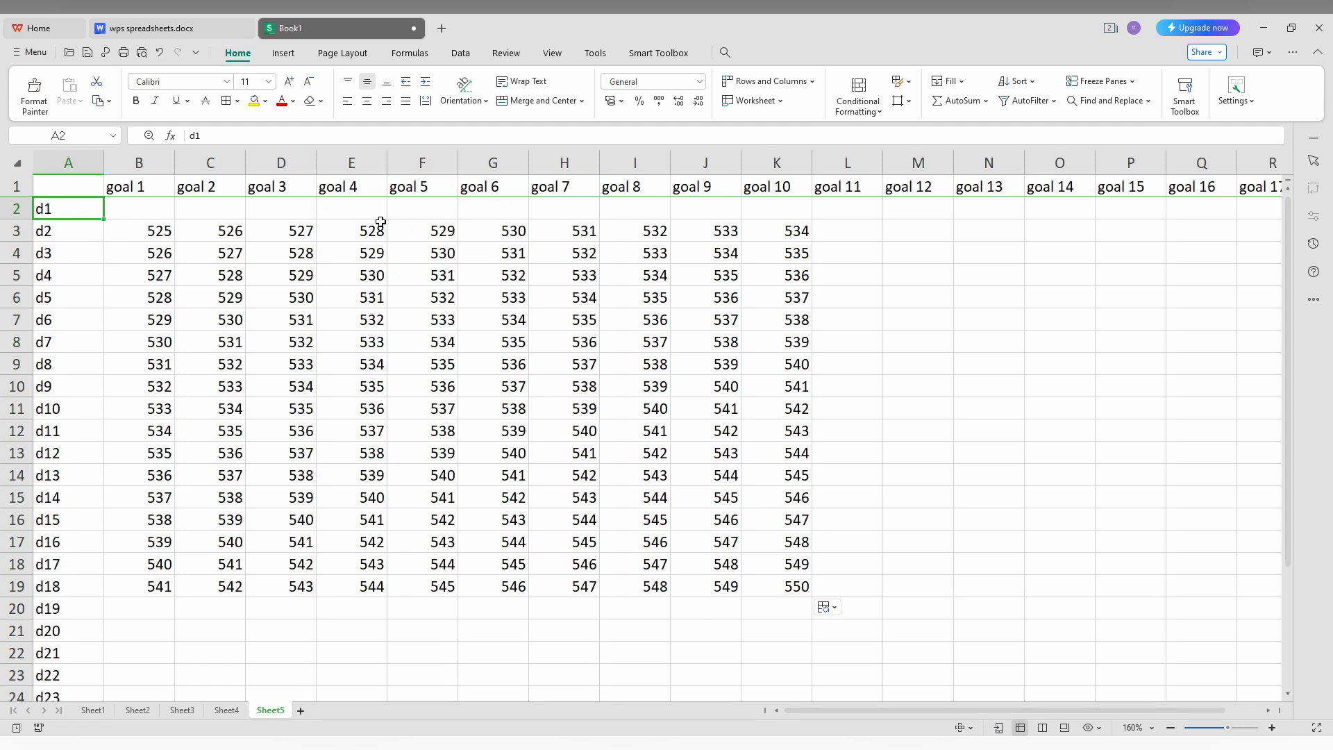
Unfreeze the panes frozen below row 1.
left_click(179, 189)
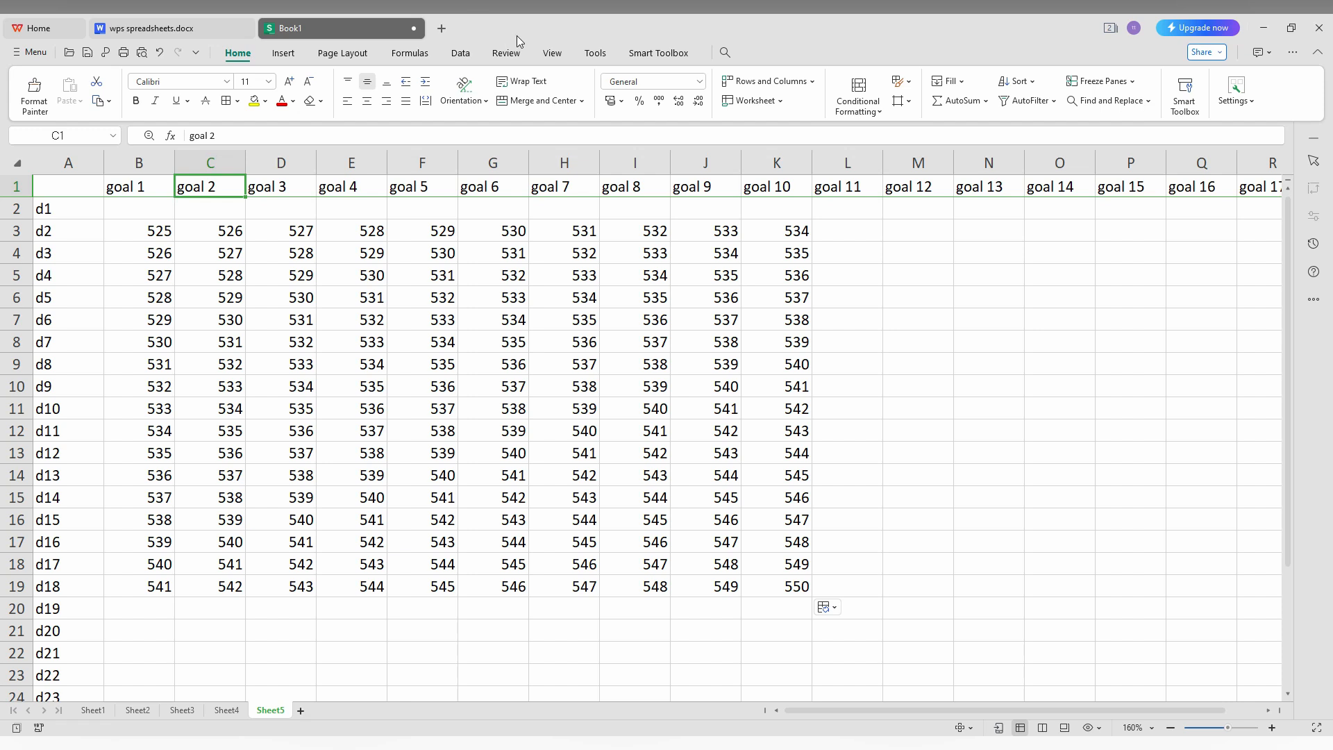
left_click(550, 53)
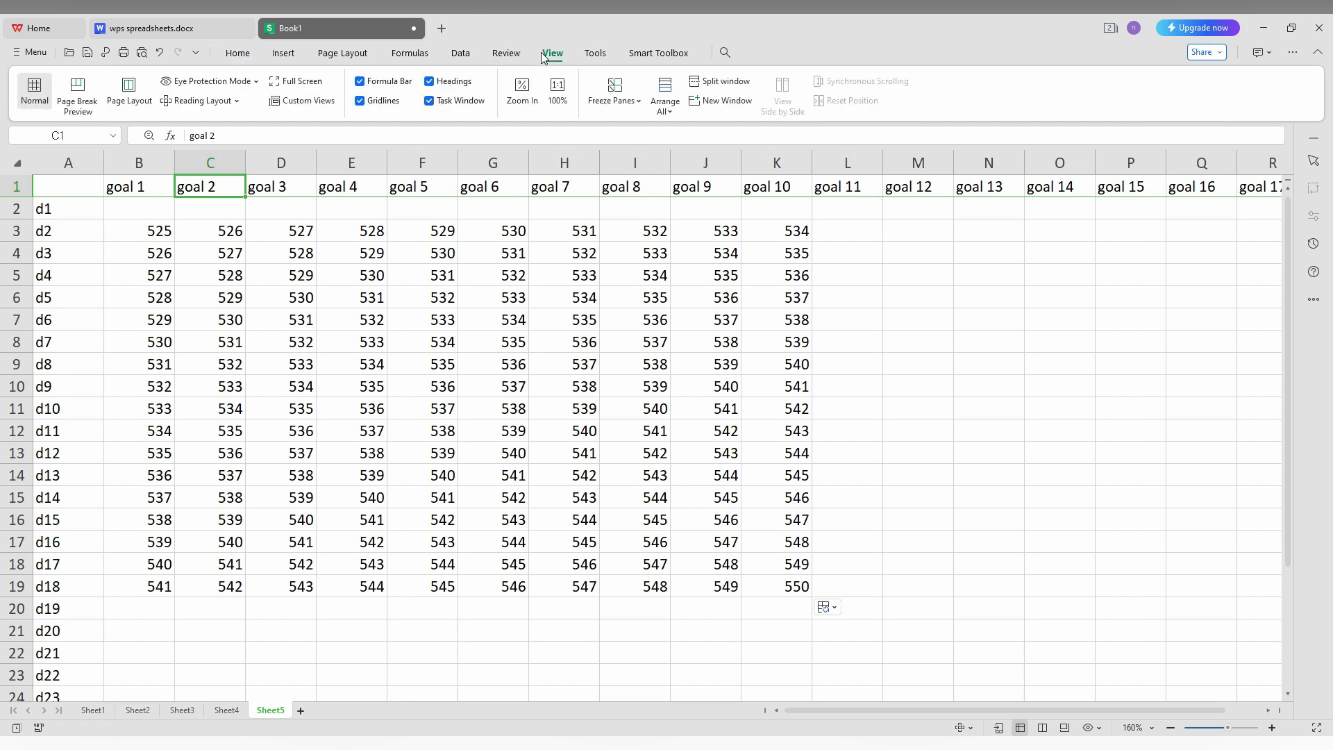
left_click(635, 101)
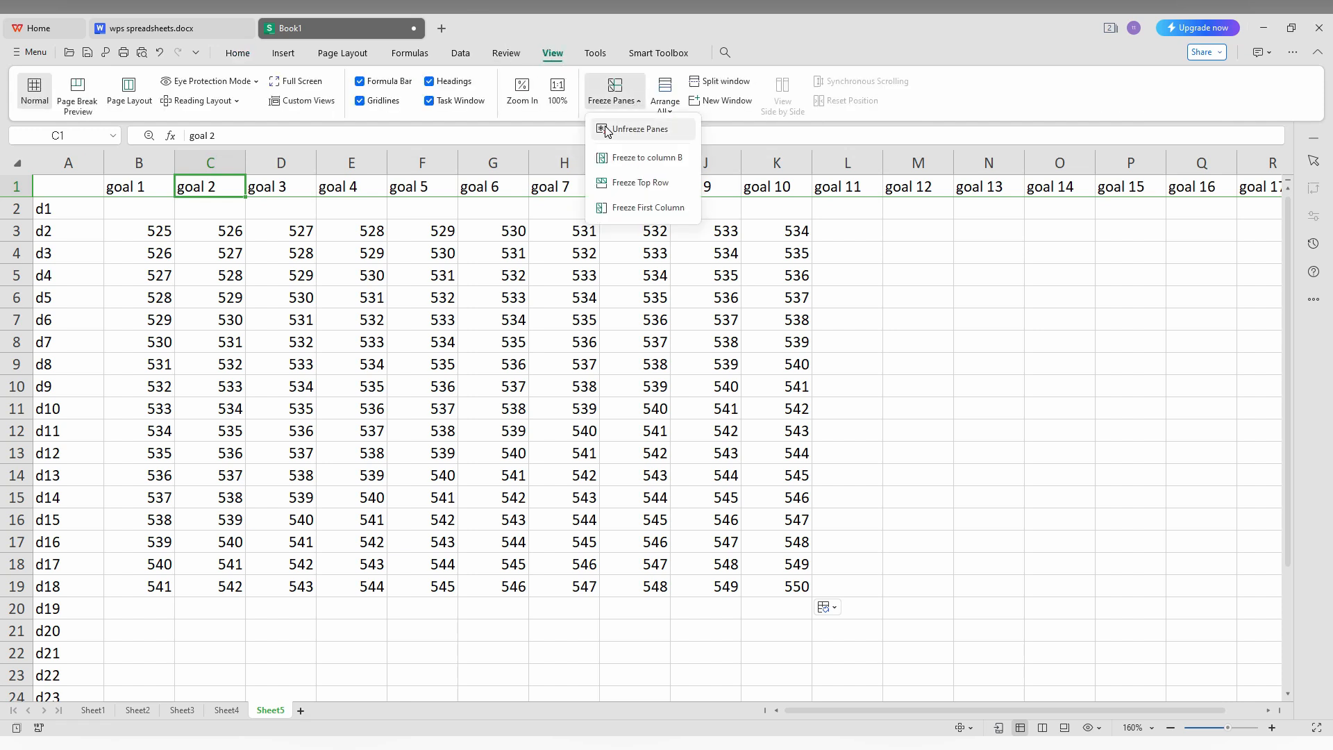
left_click(645, 129)
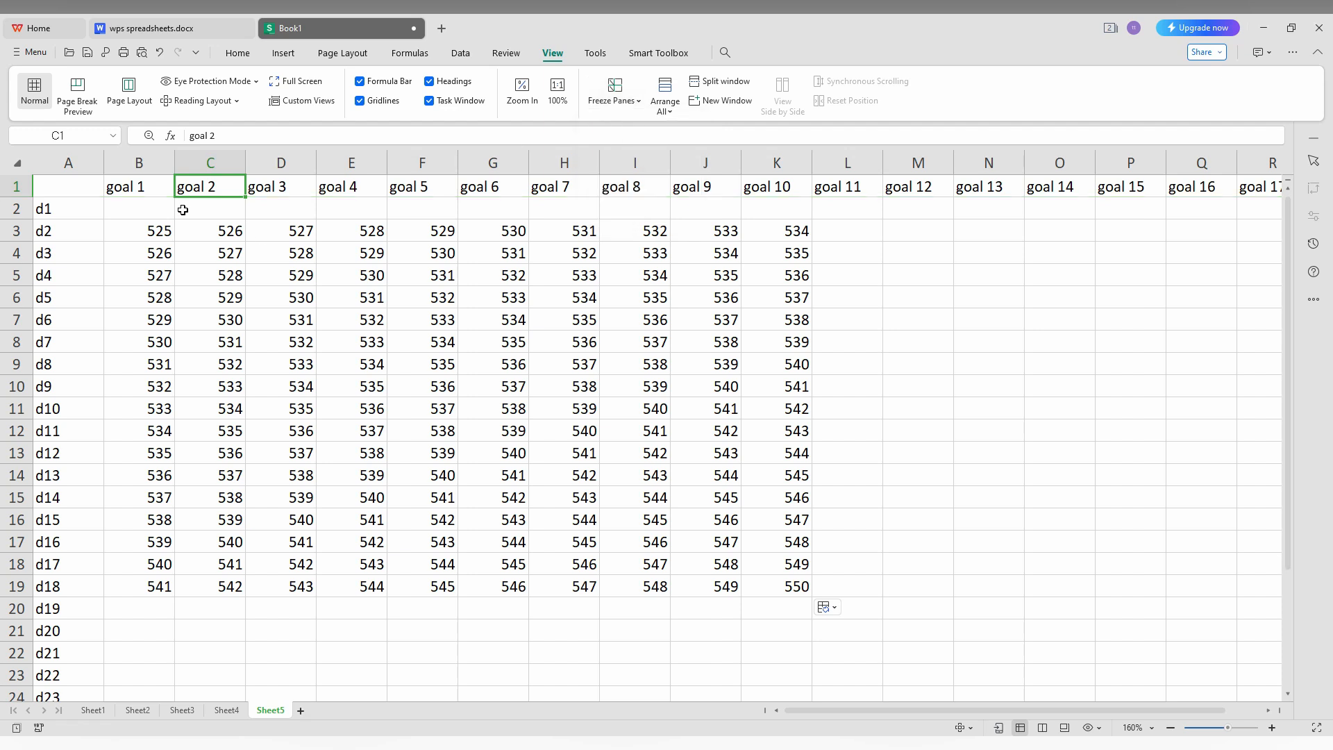
scroll(200, 272, "down", 3)
scroll(200, 272, "up", 2)
scroll(200, 272, "up", 1)
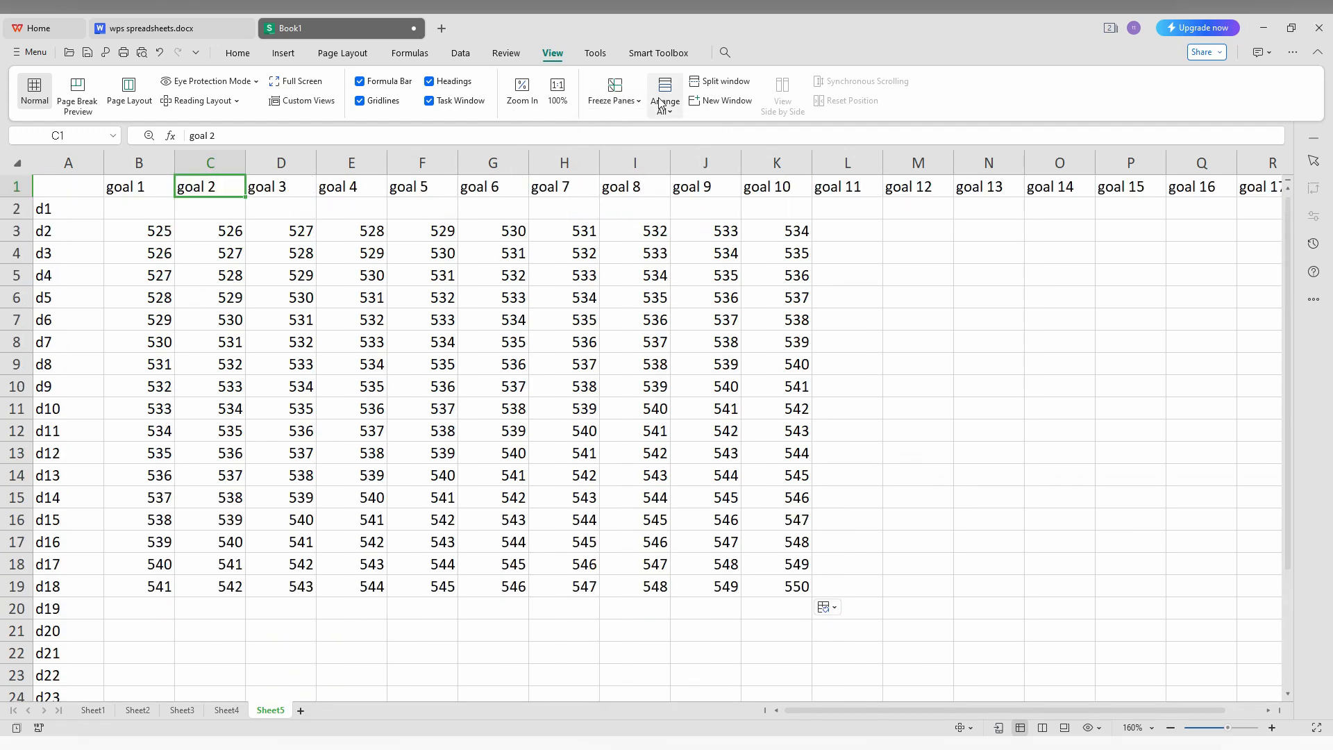
Freeze the first column, then unfreeze it again.
left_click(619, 104)
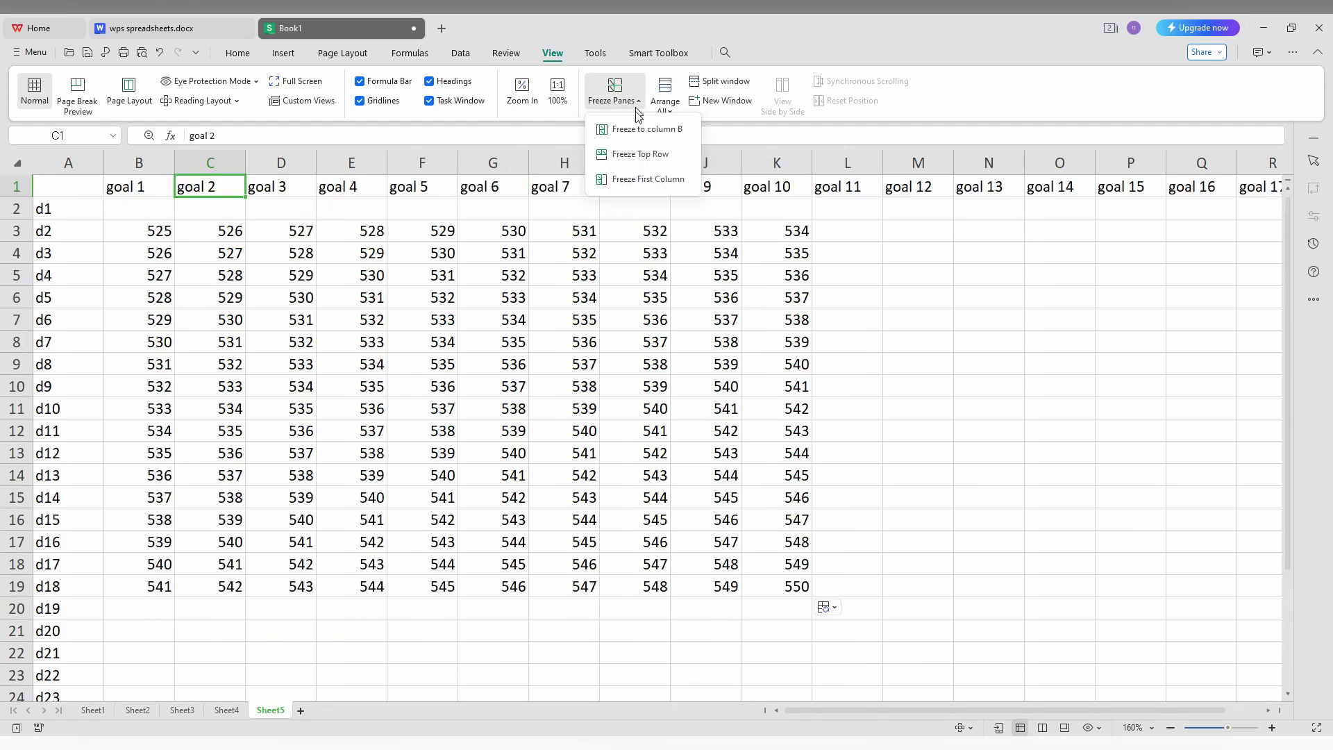
left_click(634, 179)
mouse_move(849, 710)
left_mouse_down()
mouse_move(948, 700)
mouse_move(761, 699)
left_mouse_up()
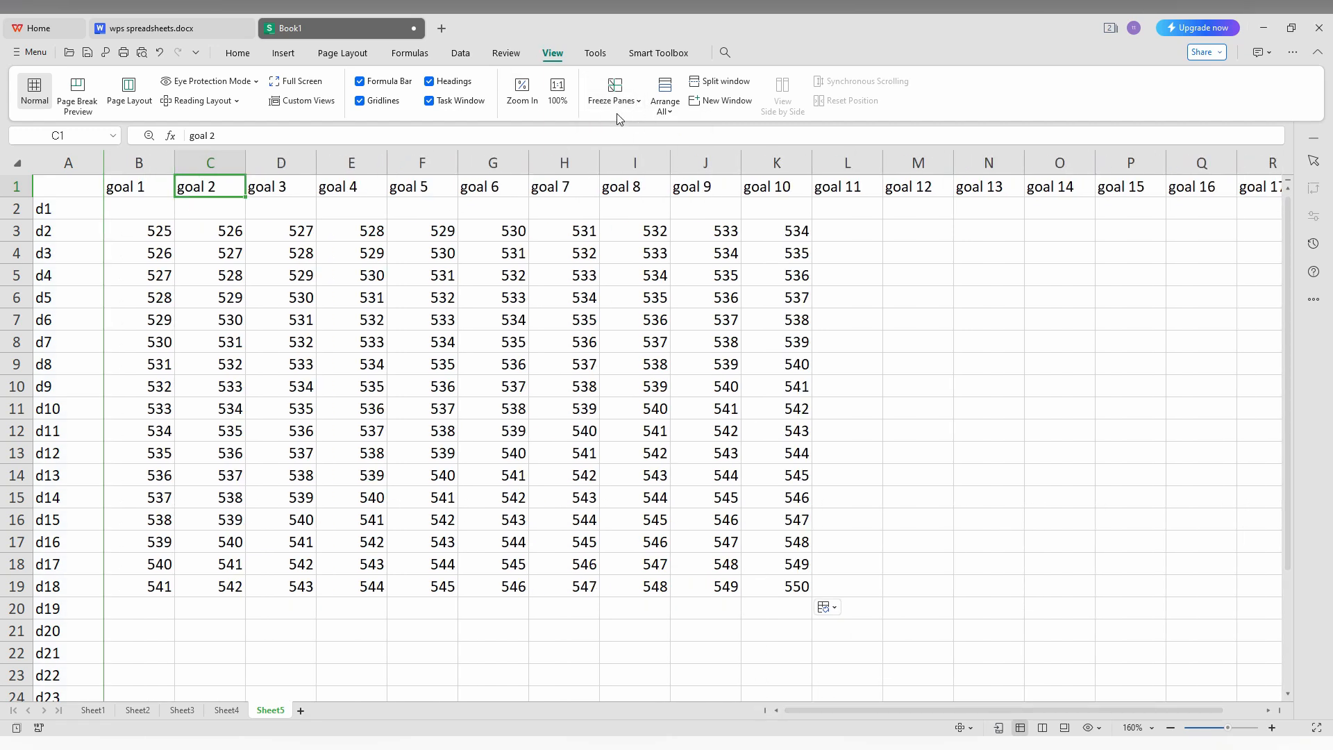
left_click(639, 113)
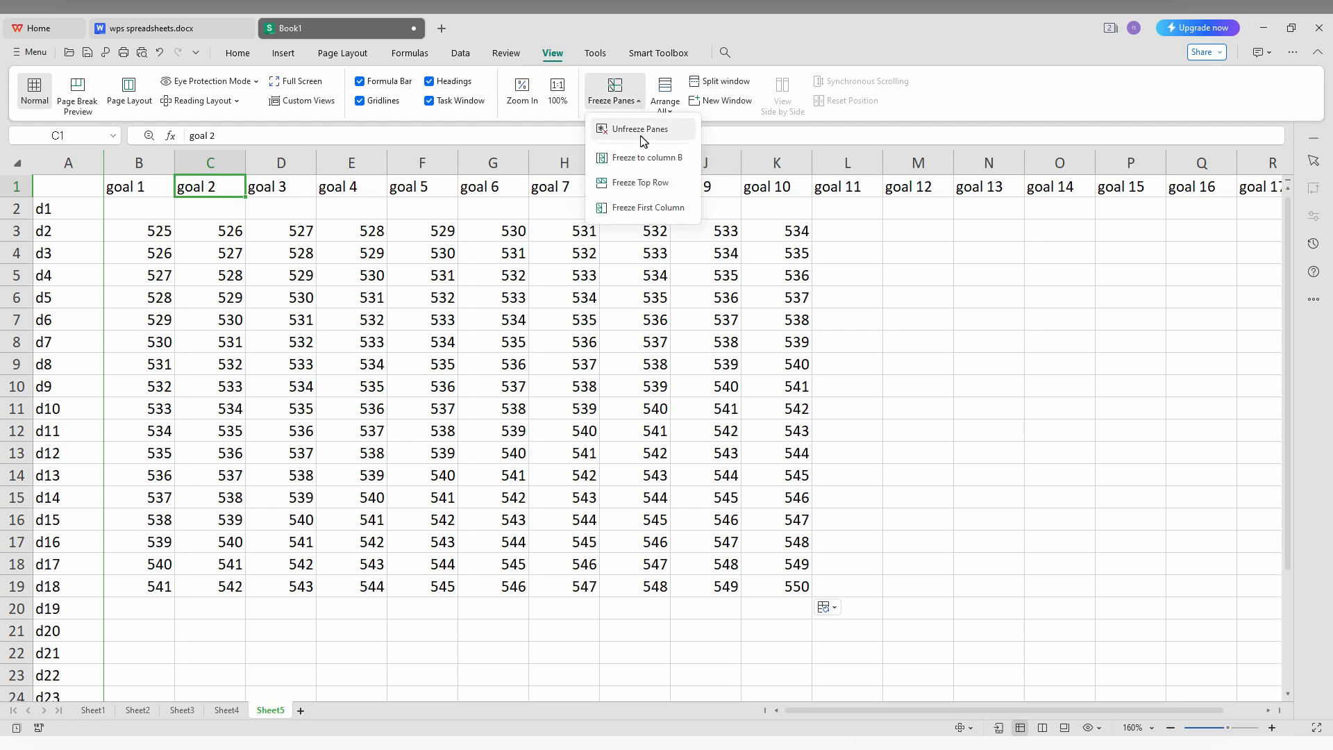
left_click(640, 130)
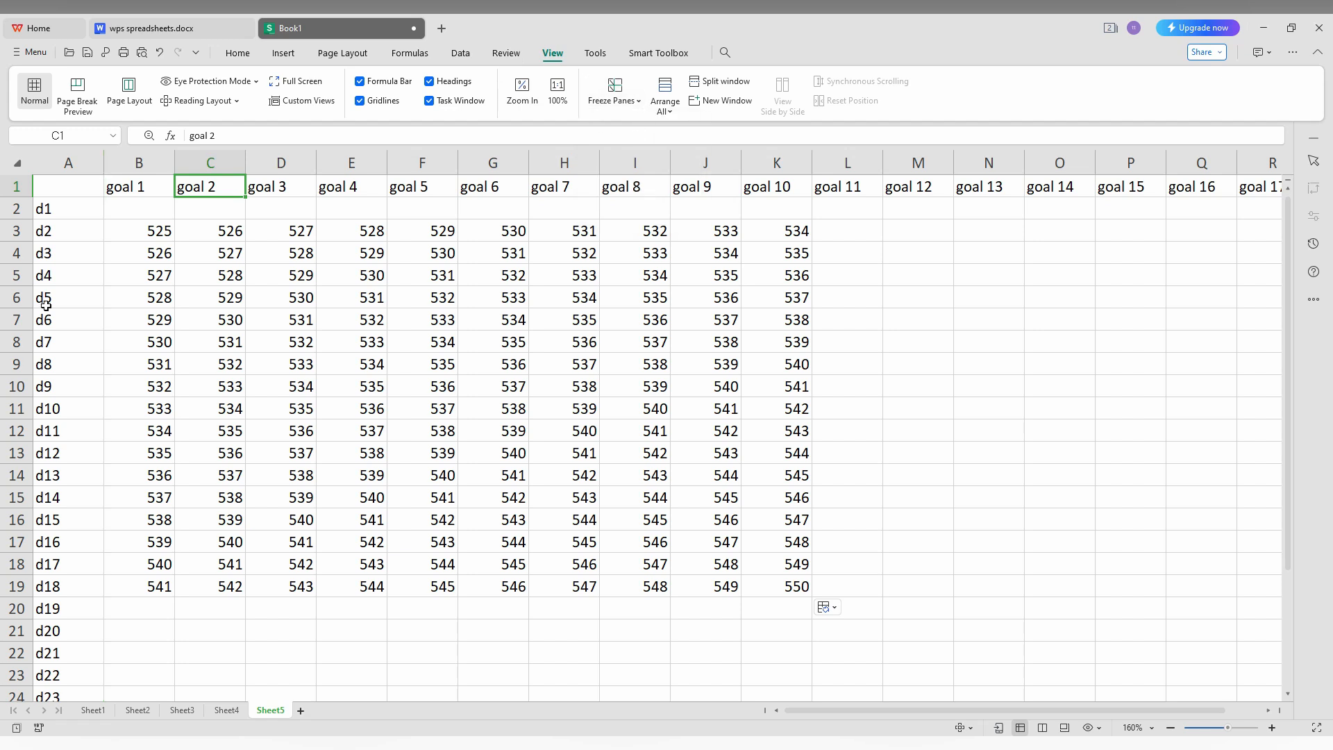